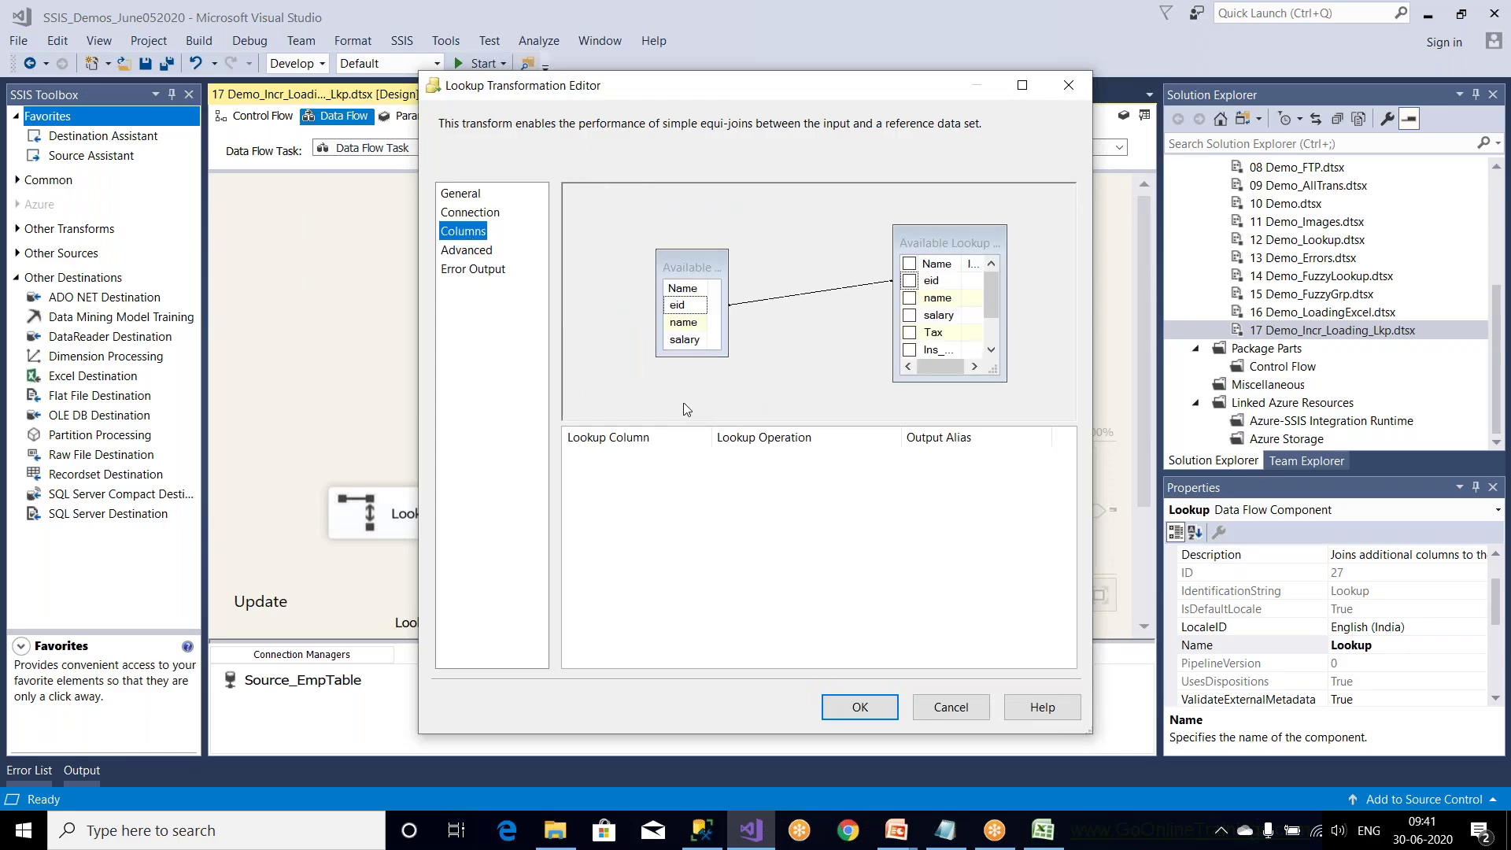
Close the Lookup editor and review the settings of the Derived Column transformation and the Emp destination on the insert branch
{"action": "left_click", "coordinate": [951, 707]}
{"action": "left_click", "coordinate": [910, 389]}
{"action": "double_click", "coordinate": [889, 528]}
{"action": "left_click", "coordinate": [964, 705]}
{"action": "double_click", "coordinate": [886, 551]}
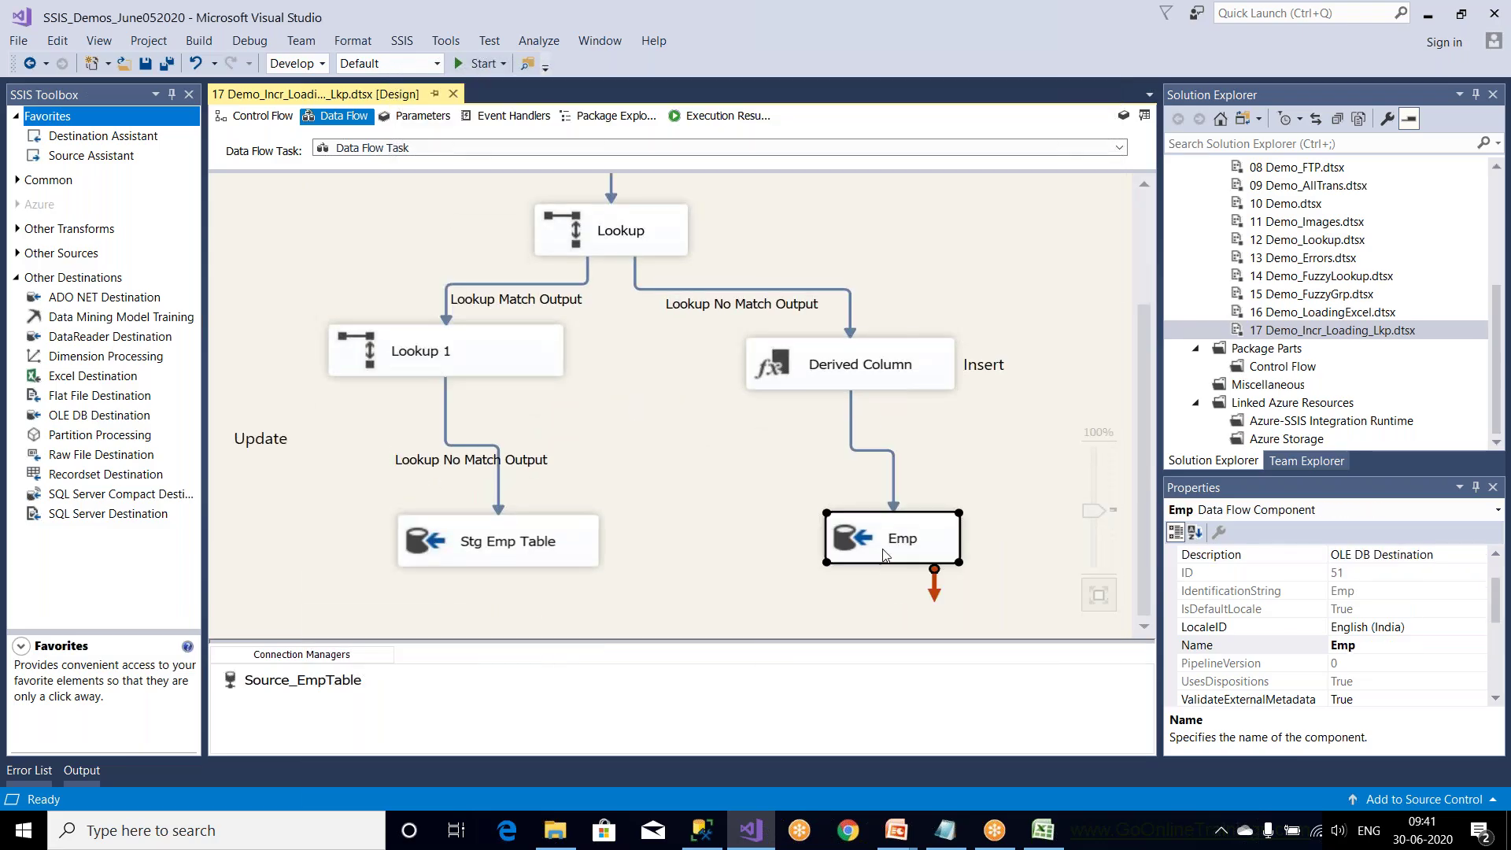
{"action": "left_click", "coordinate": [951, 706]}
{"action": "scroll", "coordinate": [725, 493], "scroll_direction": "up", "scroll_amount": 2}
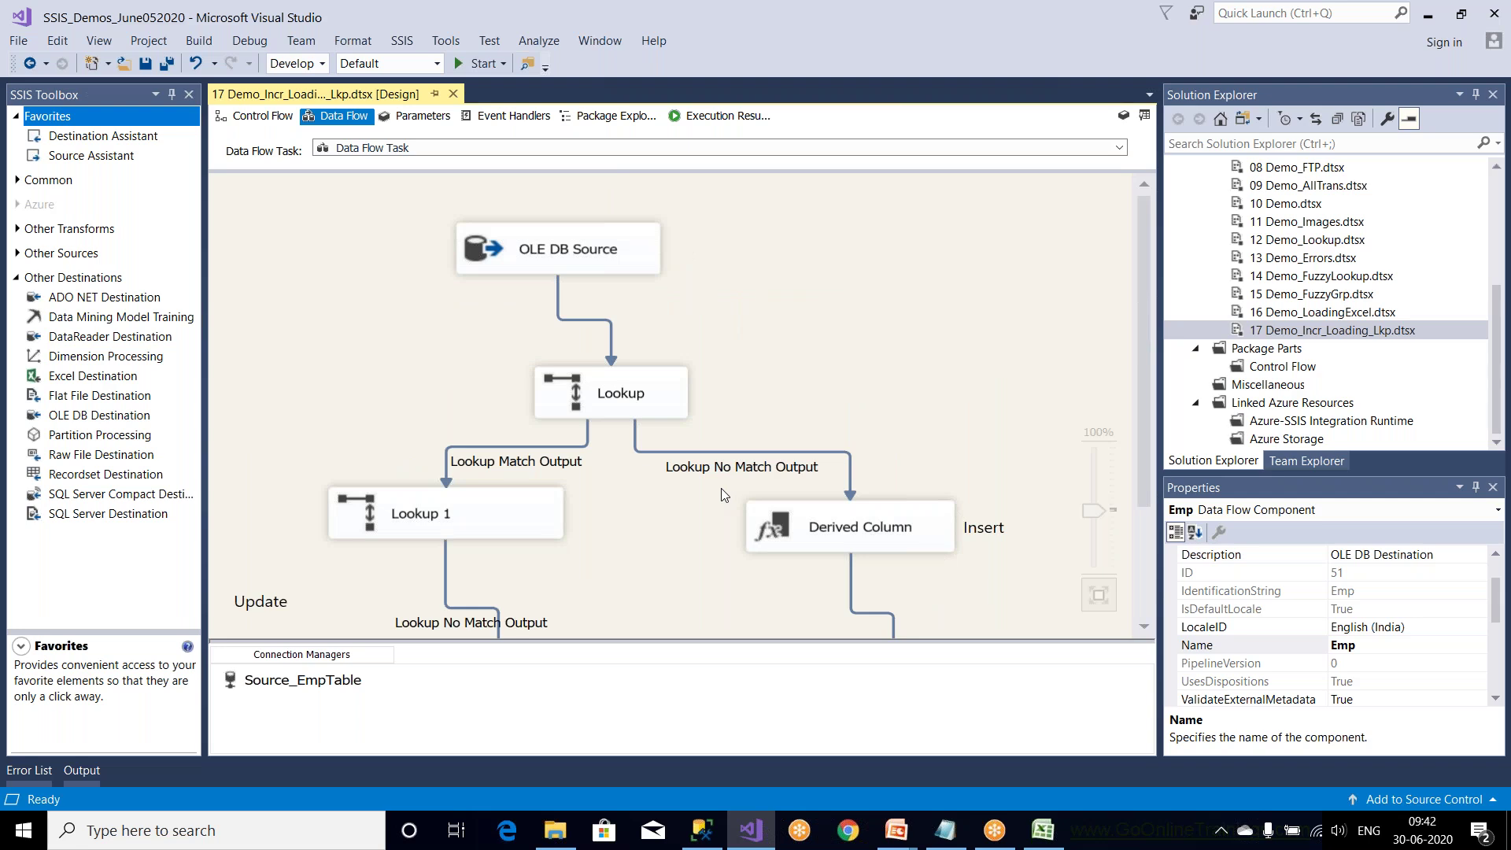
Inspect the general settings of the first Lookup transformation below the OLE DB Source and close its editor
{"action": "left_click", "coordinate": [611, 403]}
{"action": "double_click", "coordinate": [614, 403]}
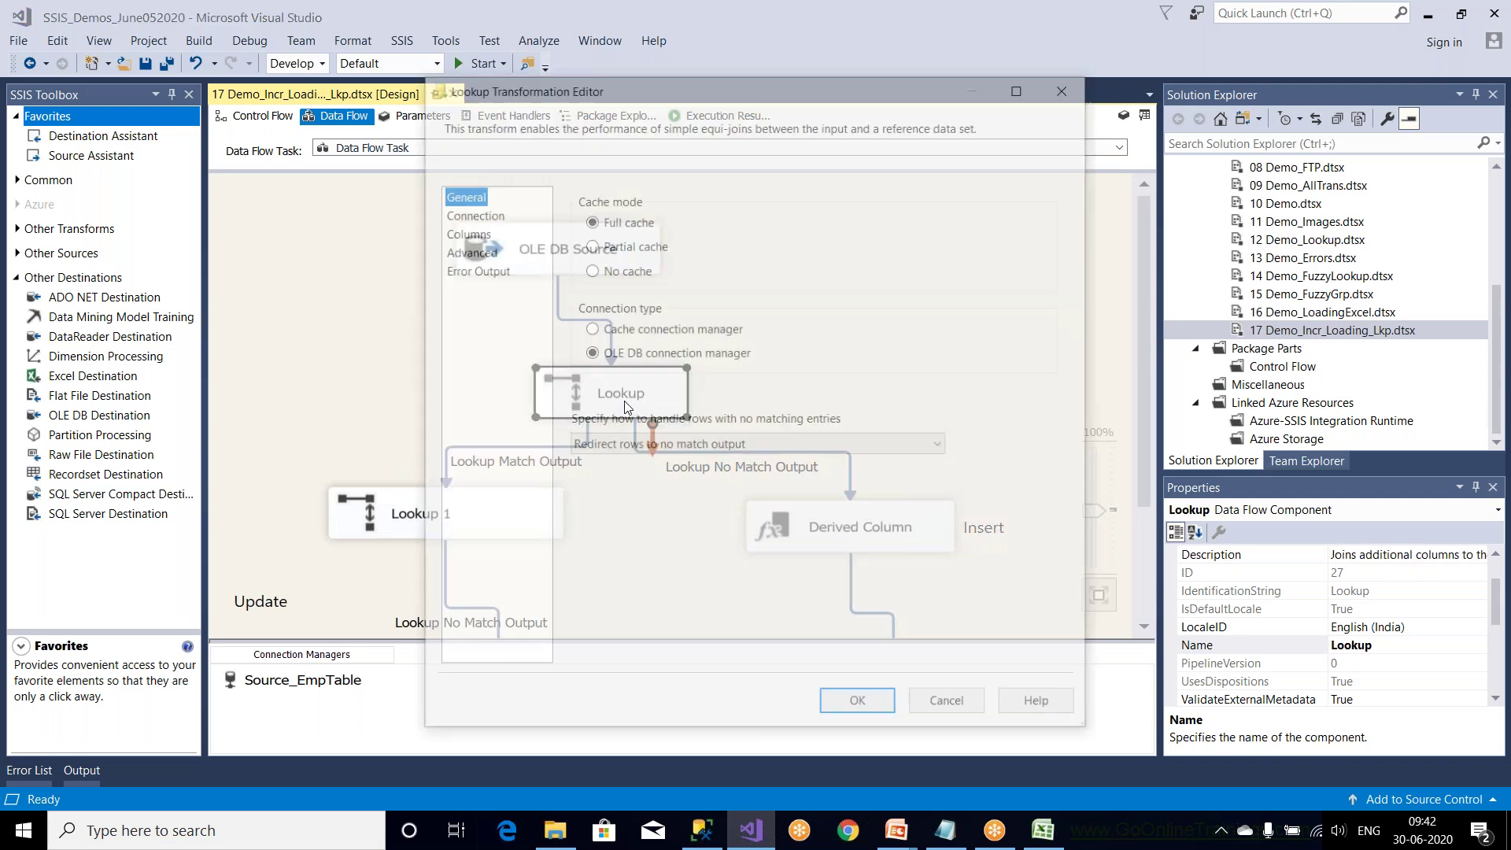
{"action": "left_click", "coordinate": [859, 705]}
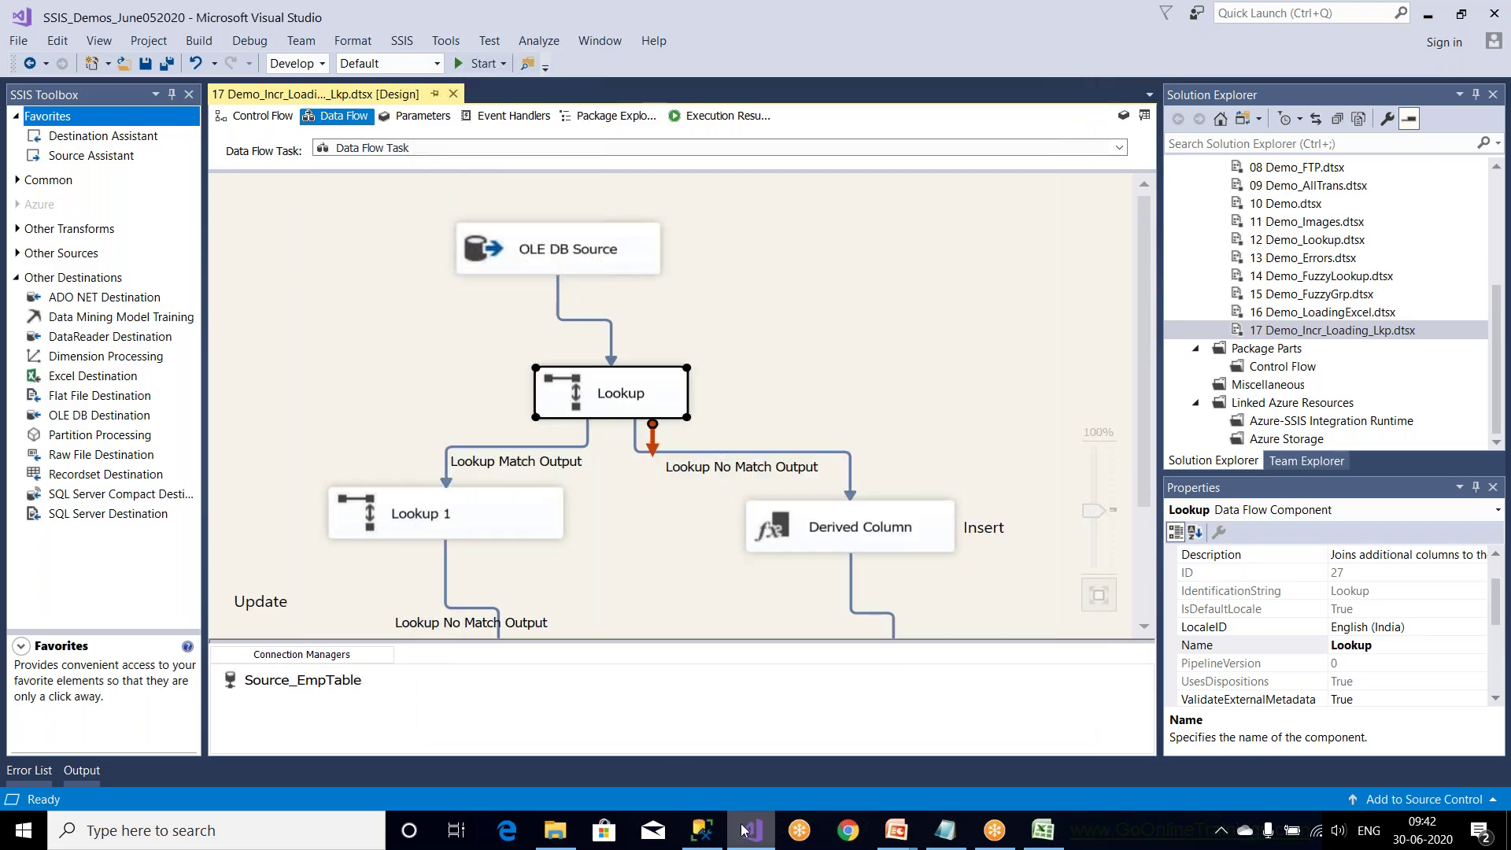
Switch to SQL Server Management Studio, hide the results pane and highlight the column assignments in the update statement's Set clause
{"action": "left_click", "coordinate": [701, 830]}
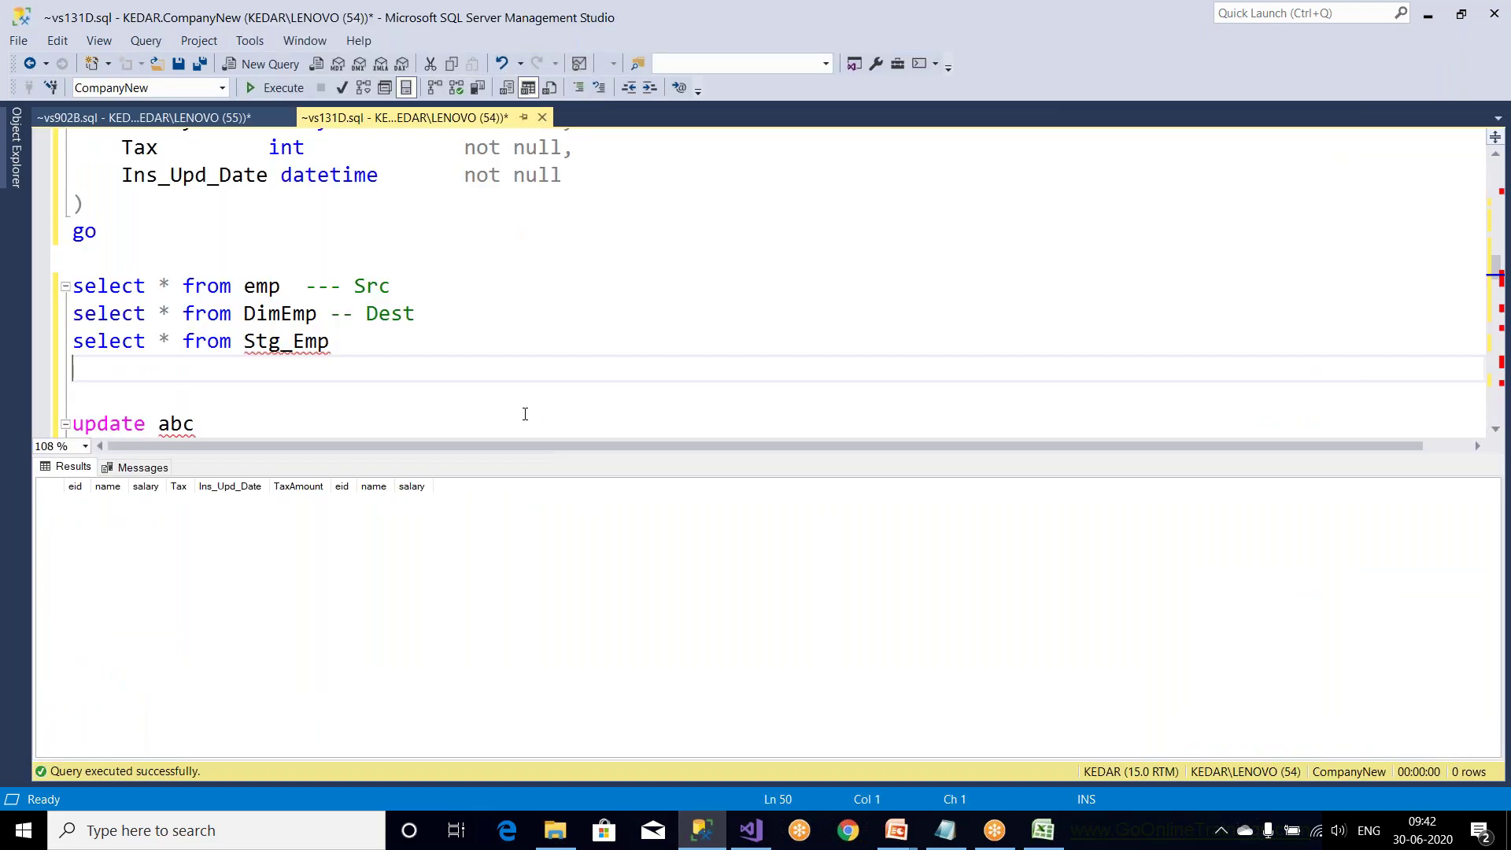
{"action": "key", "text": "ctrl+r"}
{"action": "left_click_drag", "start_coordinate": [1322, 452], "coordinate": [110, 456]}
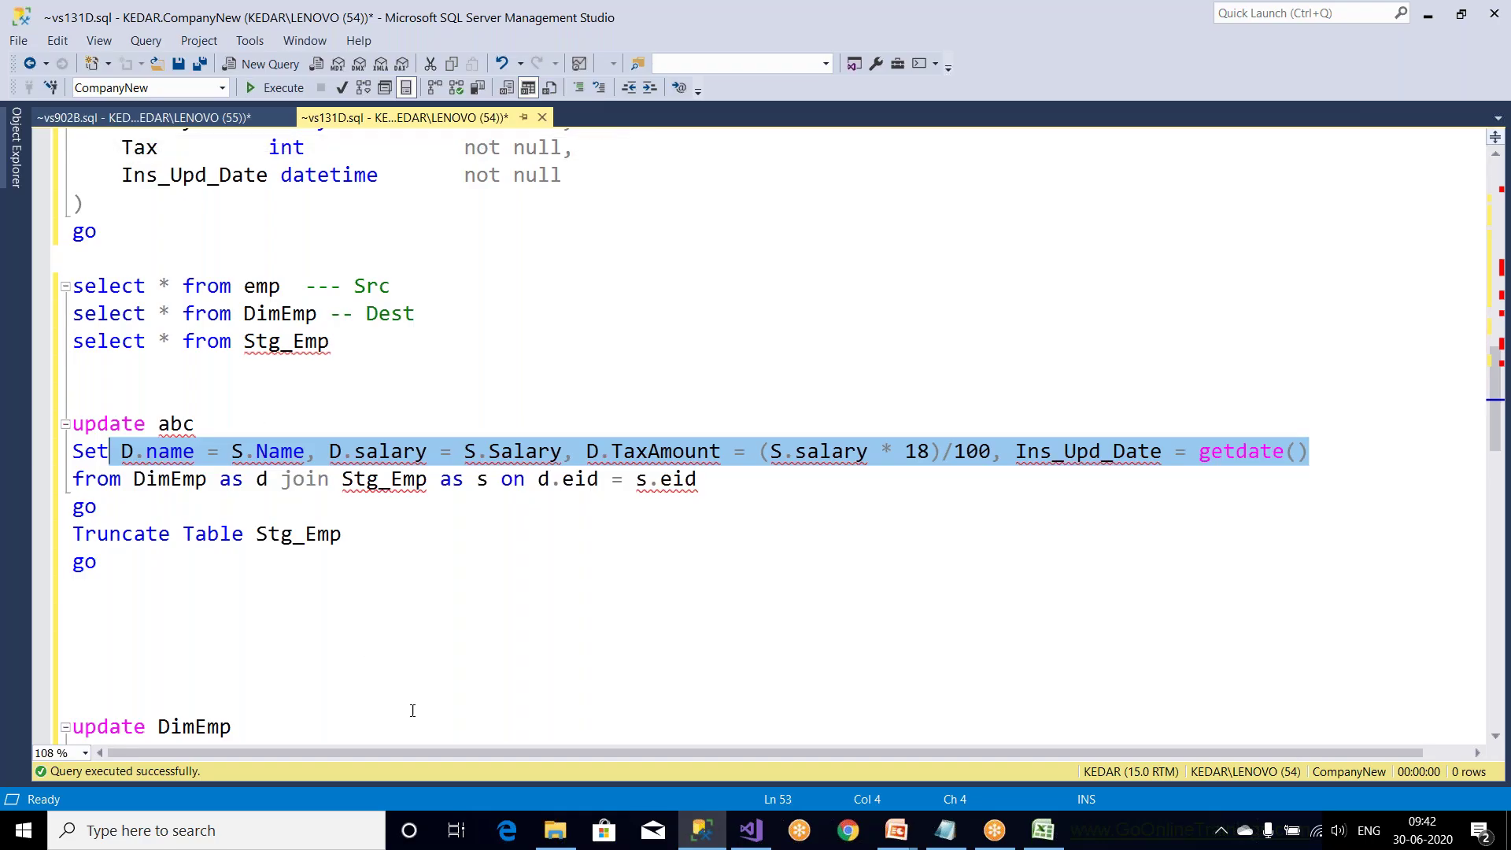
Switch to Visual Studio, display the package's control flow and compare it with the update script in SQL Server Management Studio
{"action": "left_click", "coordinate": [749, 834]}
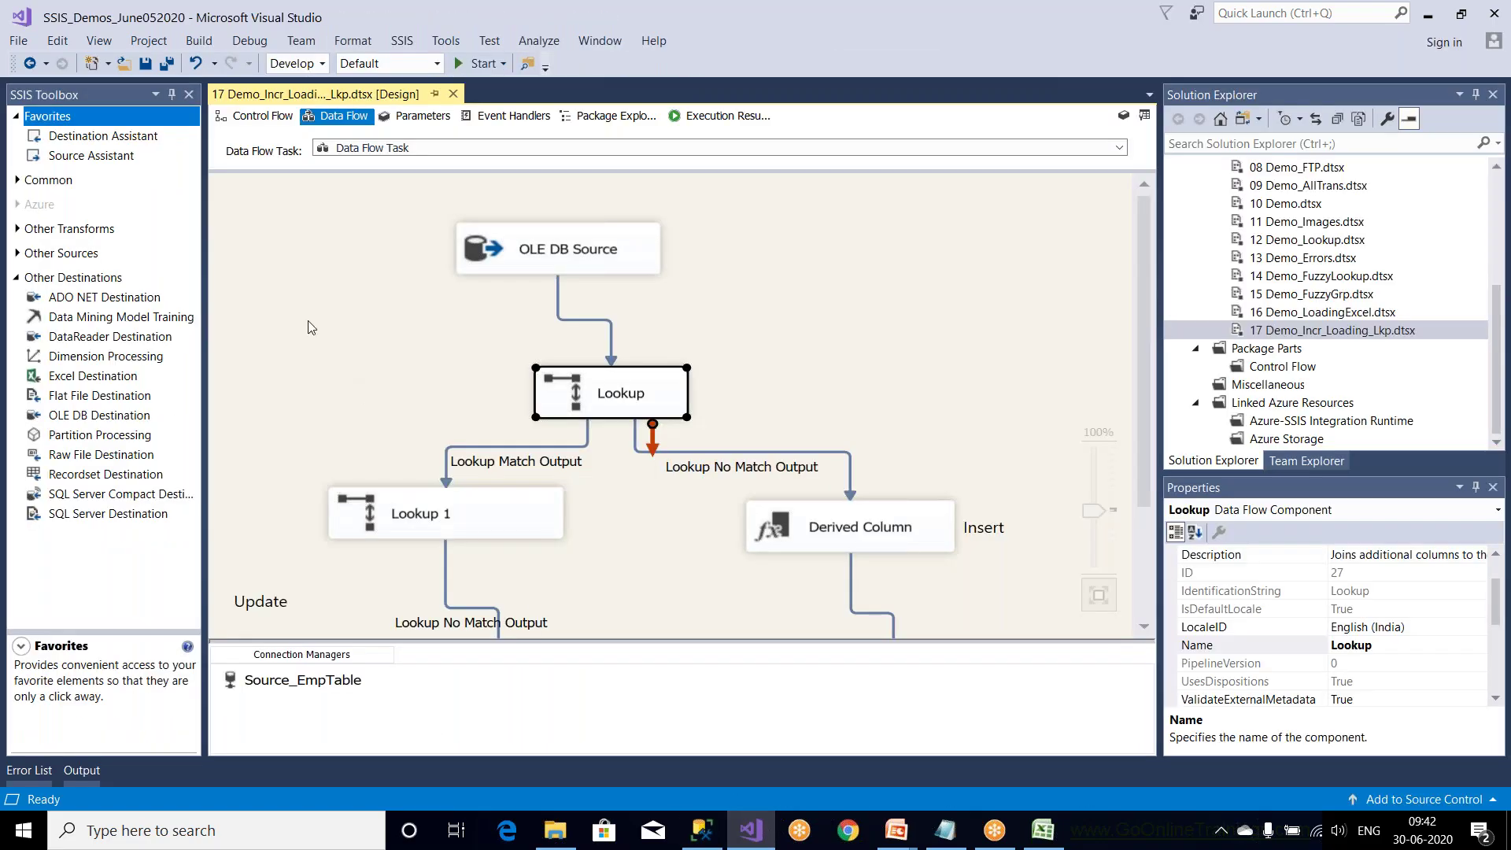
{"action": "left_click", "coordinate": [261, 120]}
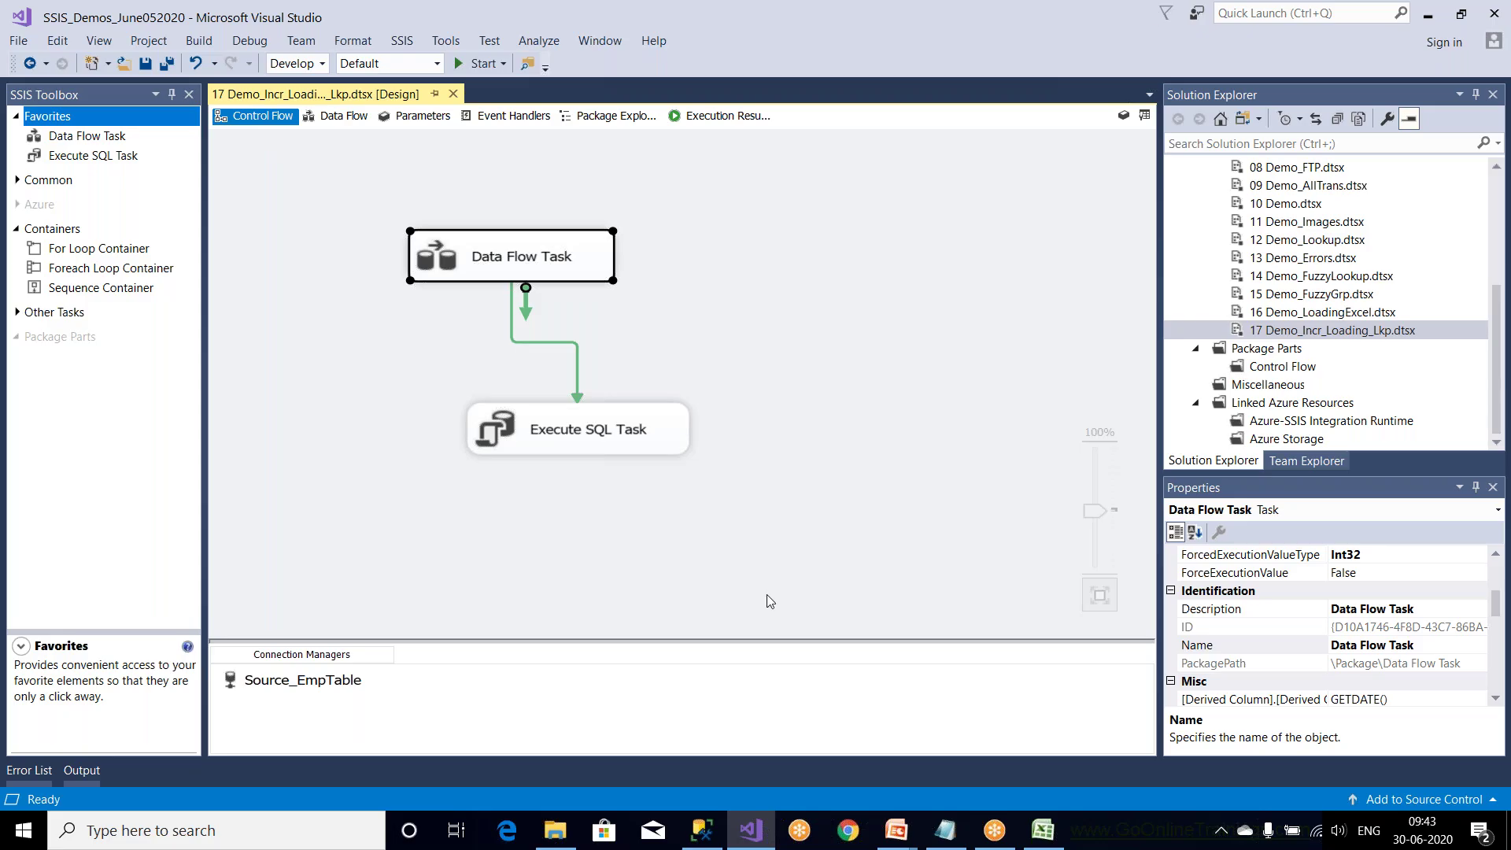
{"action": "left_click", "coordinate": [704, 830]}
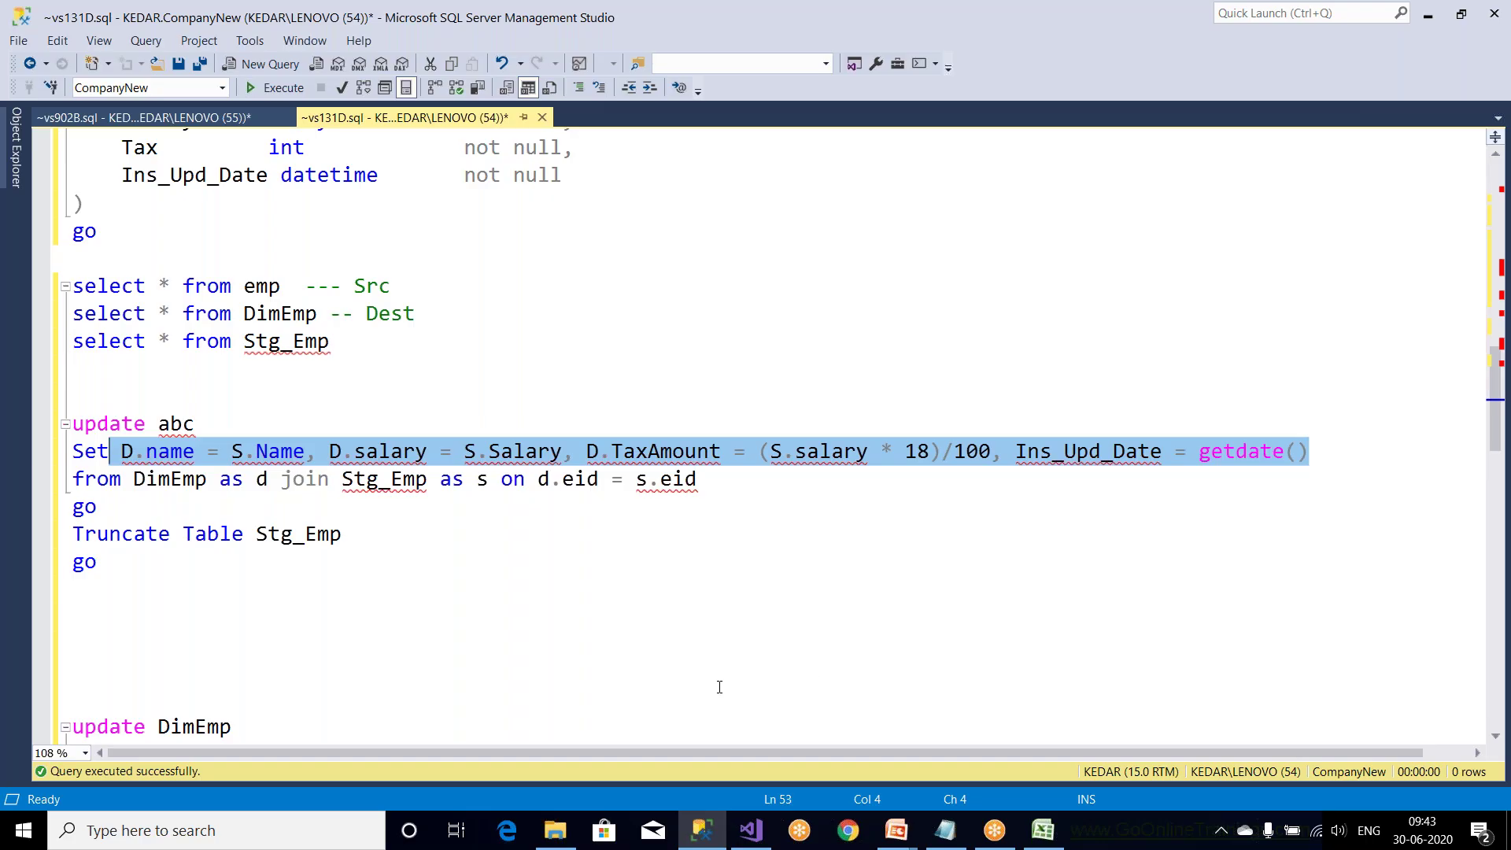
{"action": "left_click", "coordinate": [747, 835]}
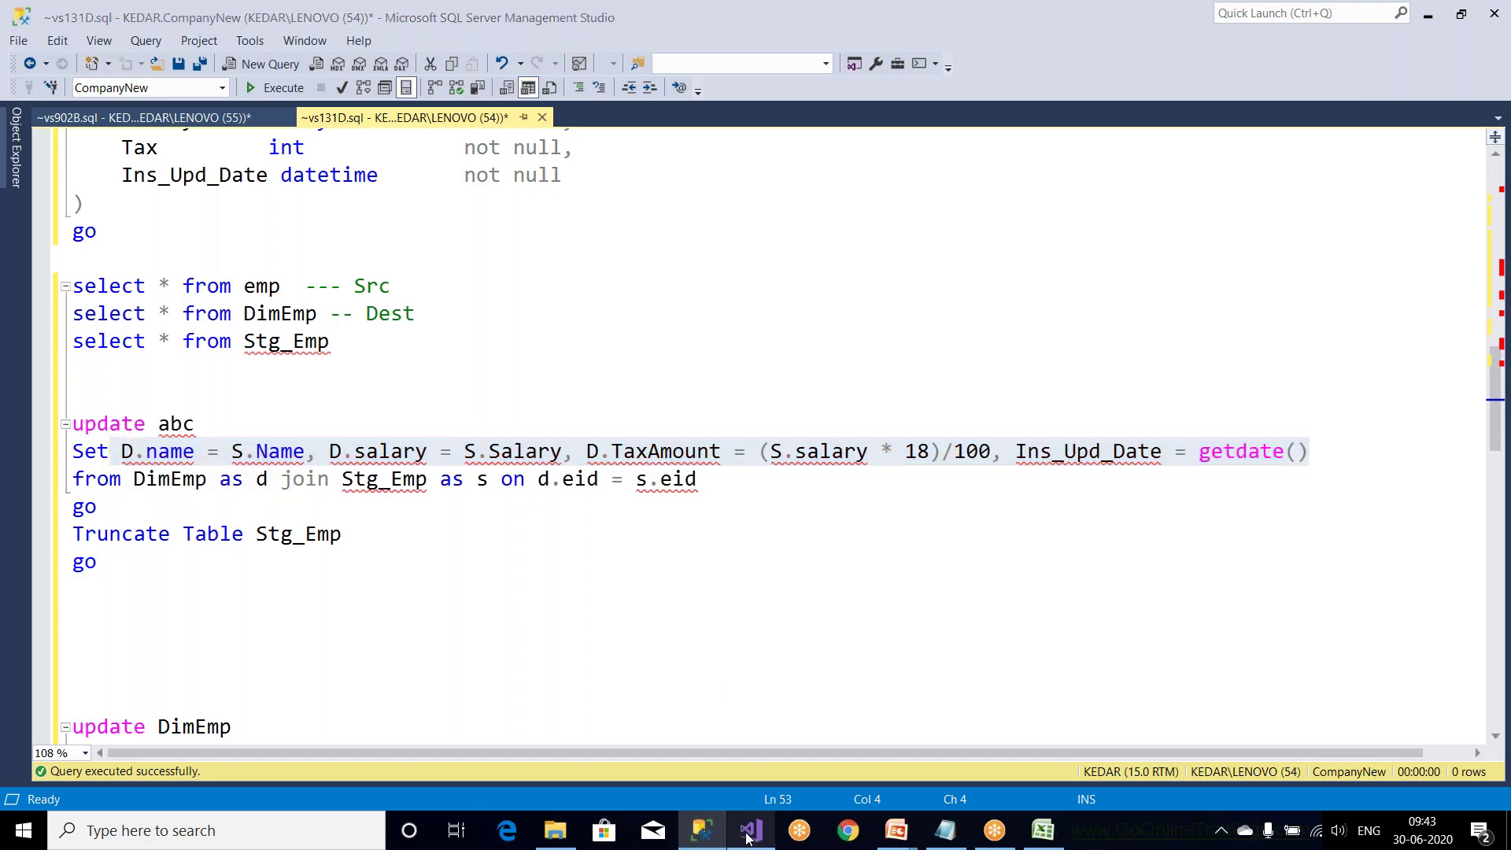
Review the Execute SQL Task's settings in the control flow and close its editor without changes
{"action": "left_click", "coordinate": [726, 501]}
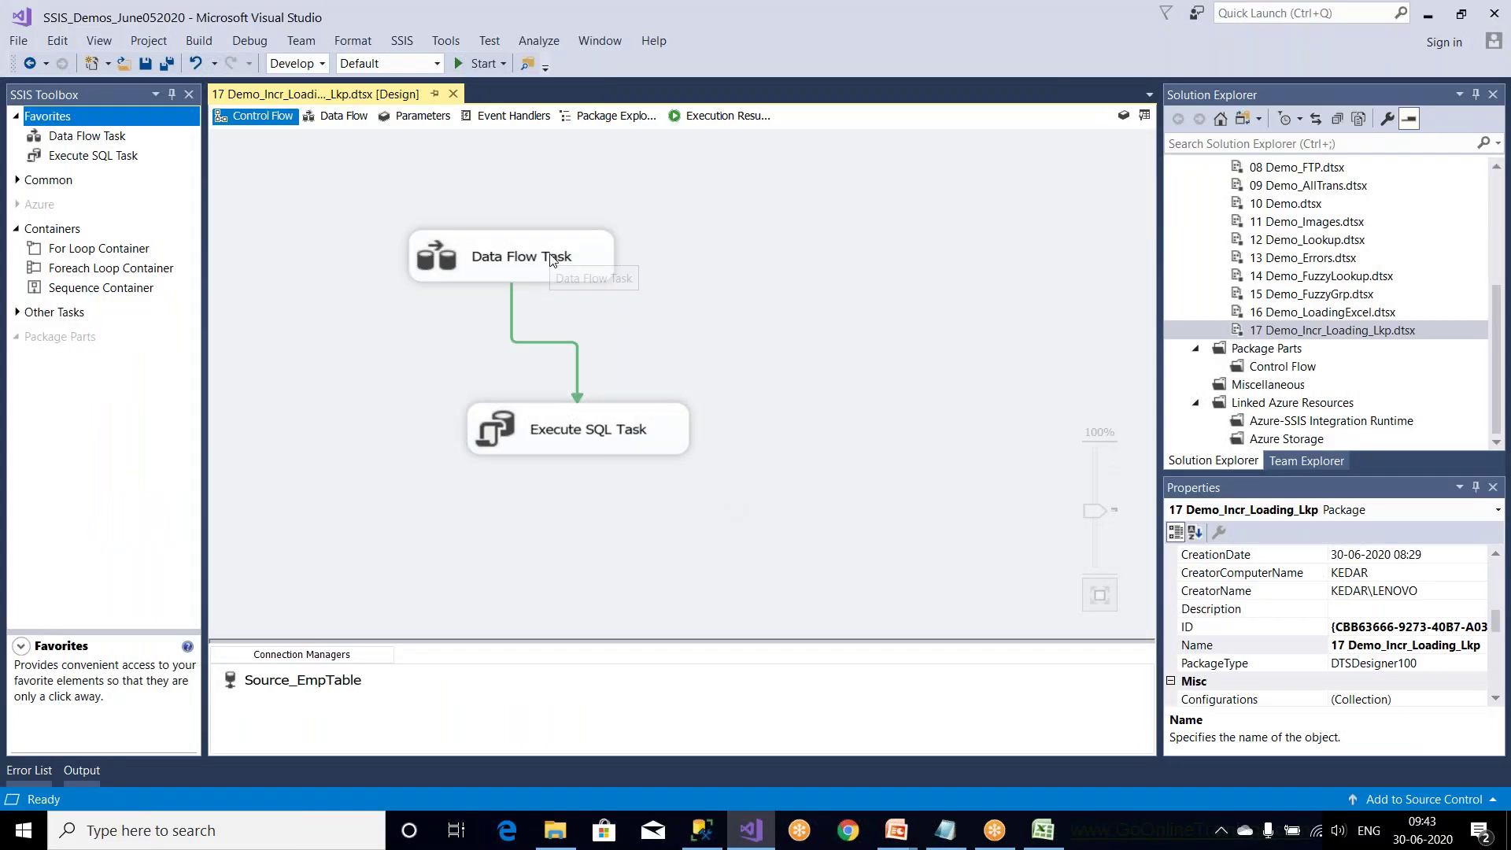
{"action": "double_click", "coordinate": [560, 441]}
{"action": "left_click", "coordinate": [878, 476]}
{"action": "left_click", "coordinate": [912, 661]}
Open the Data Flow Task and examine the column mappings of the Lookup 1 transformation on the update branch
{"action": "double_click", "coordinate": [525, 264]}
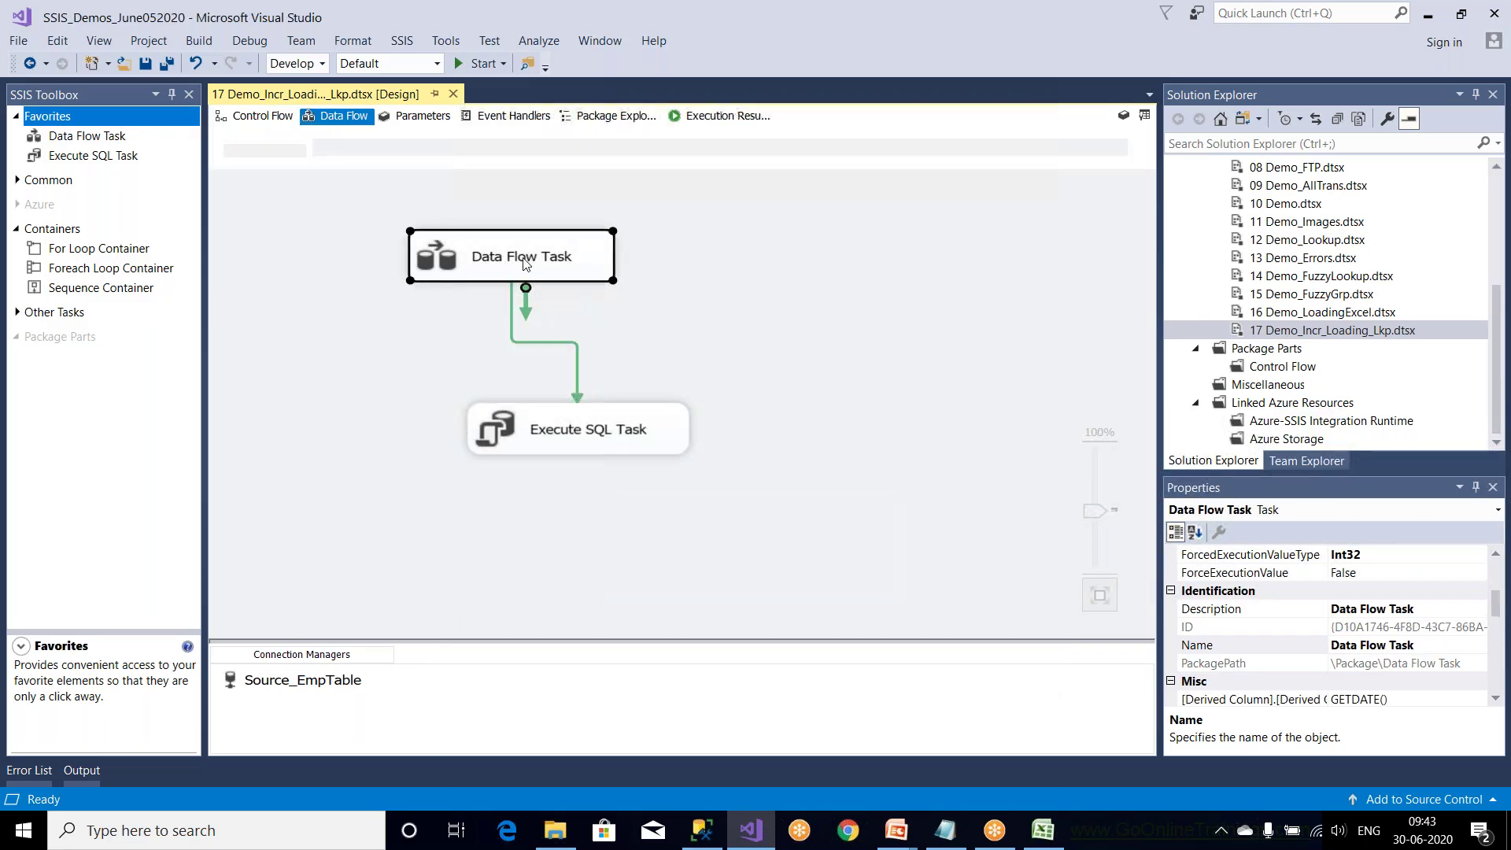
{"action": "scroll", "coordinate": [727, 504], "scroll_direction": "down", "scroll_amount": 3}
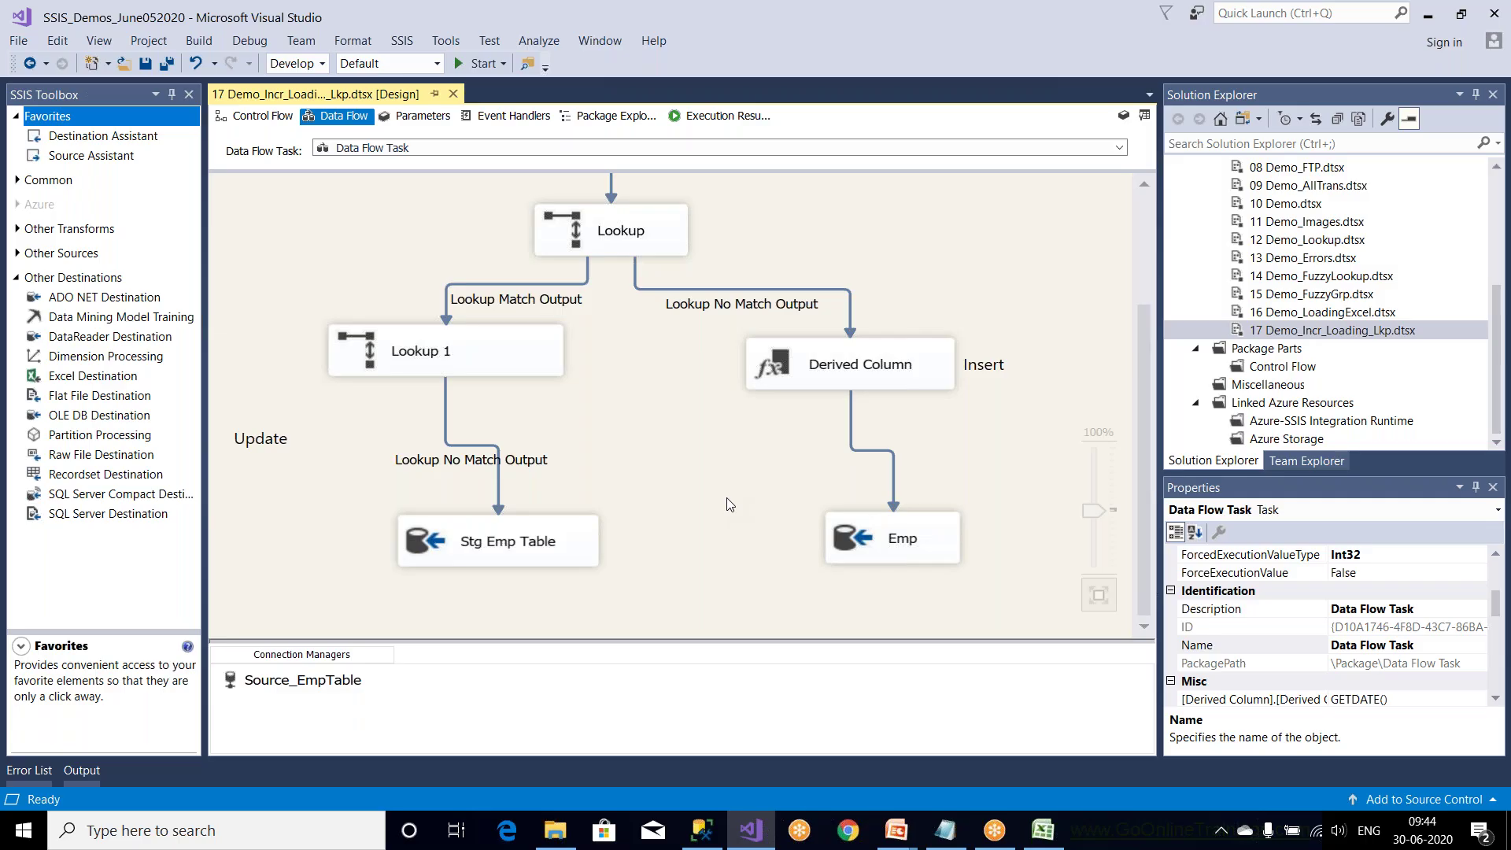
{"action": "double_click", "coordinate": [479, 371]}
{"action": "key", "text": "Down"}
{"action": "key", "text": "Down"}
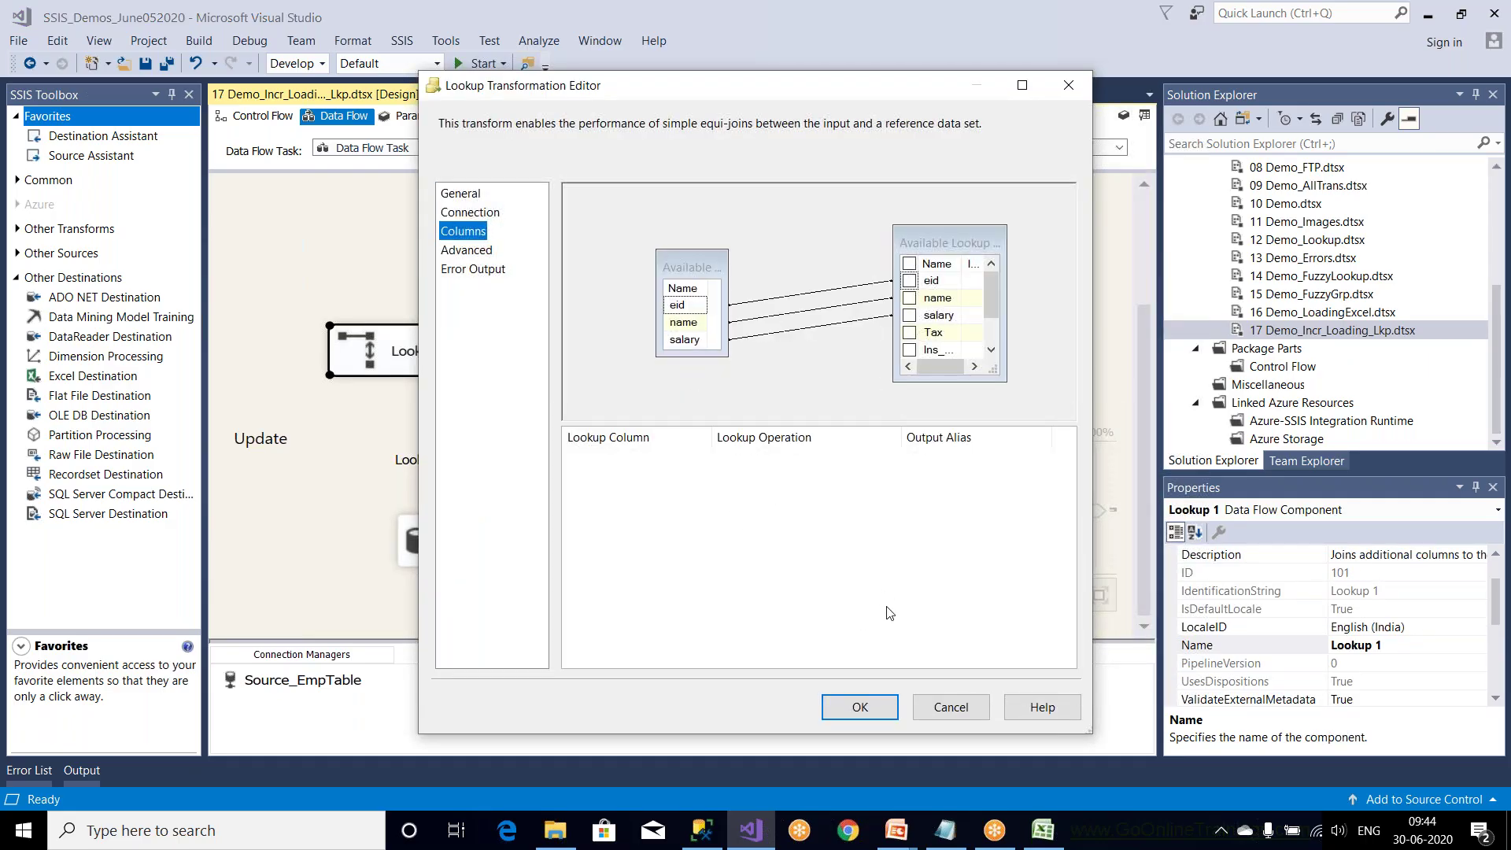
{"action": "left_click", "coordinate": [941, 705]}
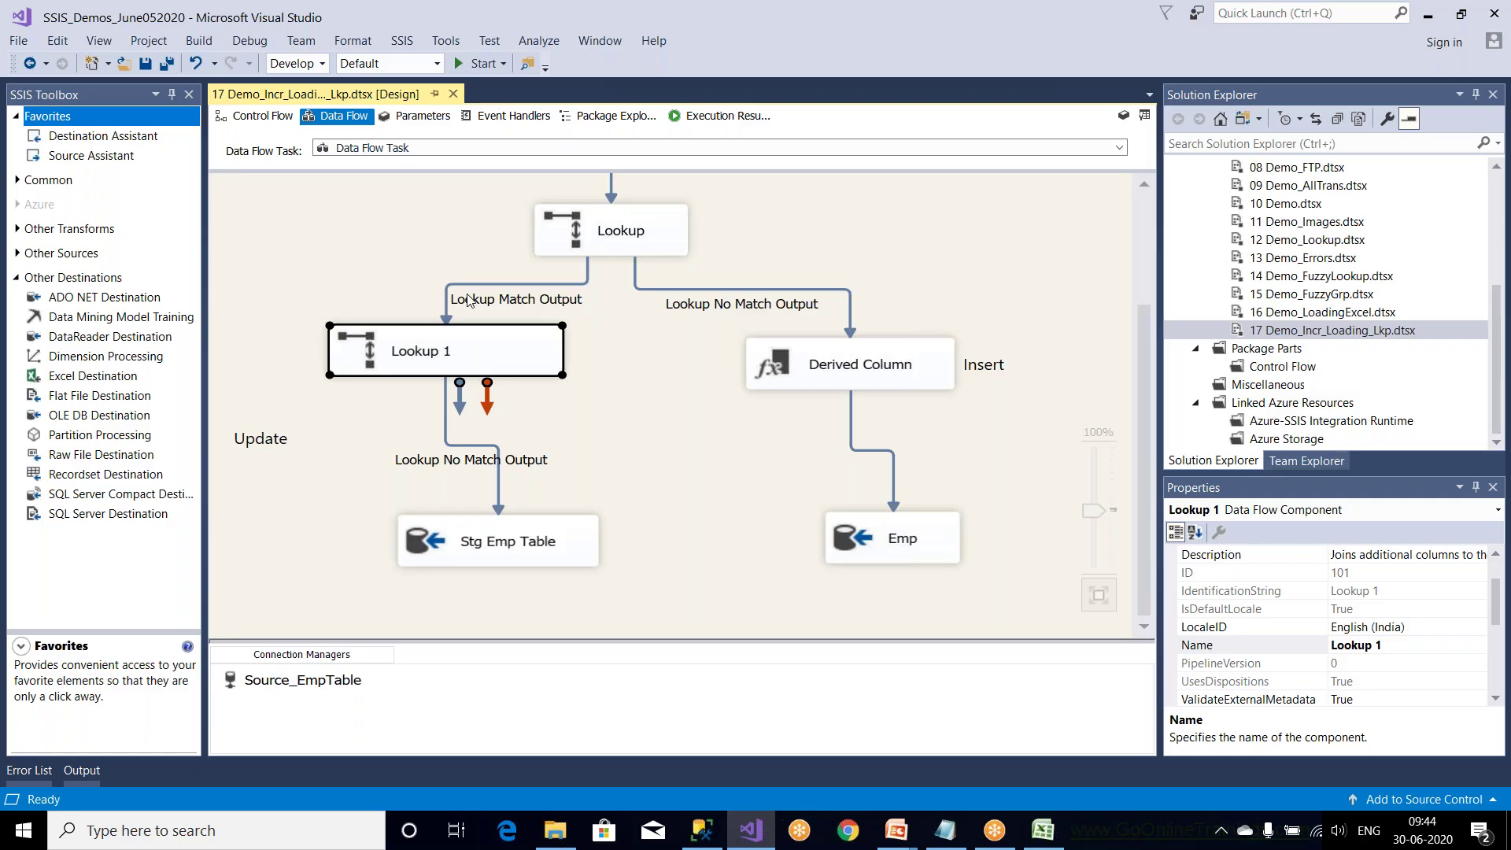
Switch to the running PowerPoint slide show of the SSIS presentation
{"action": "left_click", "coordinate": [703, 828]}
{"action": "left_click", "coordinate": [896, 830]}
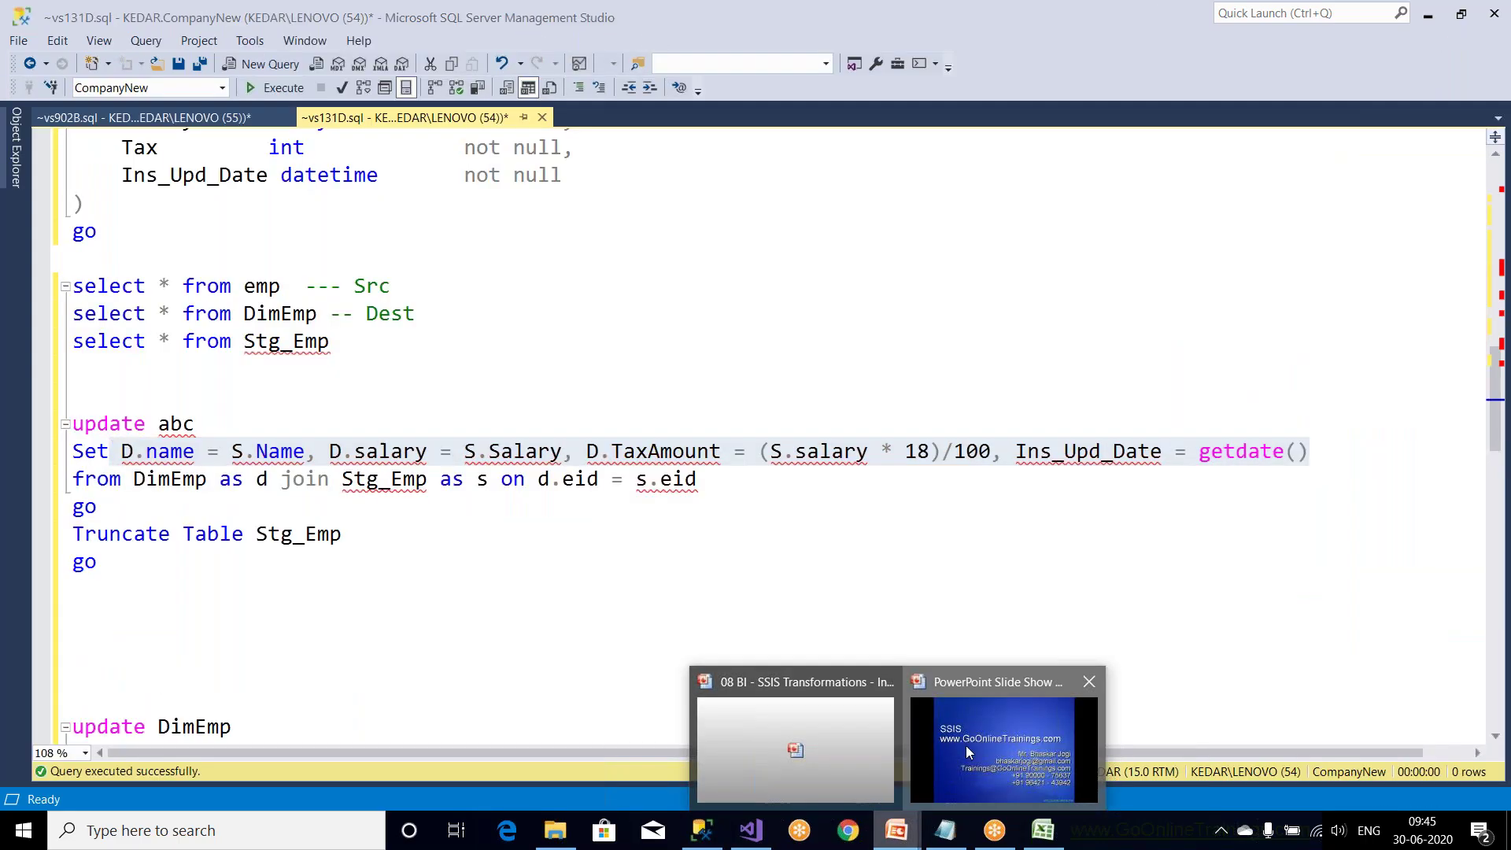
{"action": "left_click", "coordinate": [965, 744]}
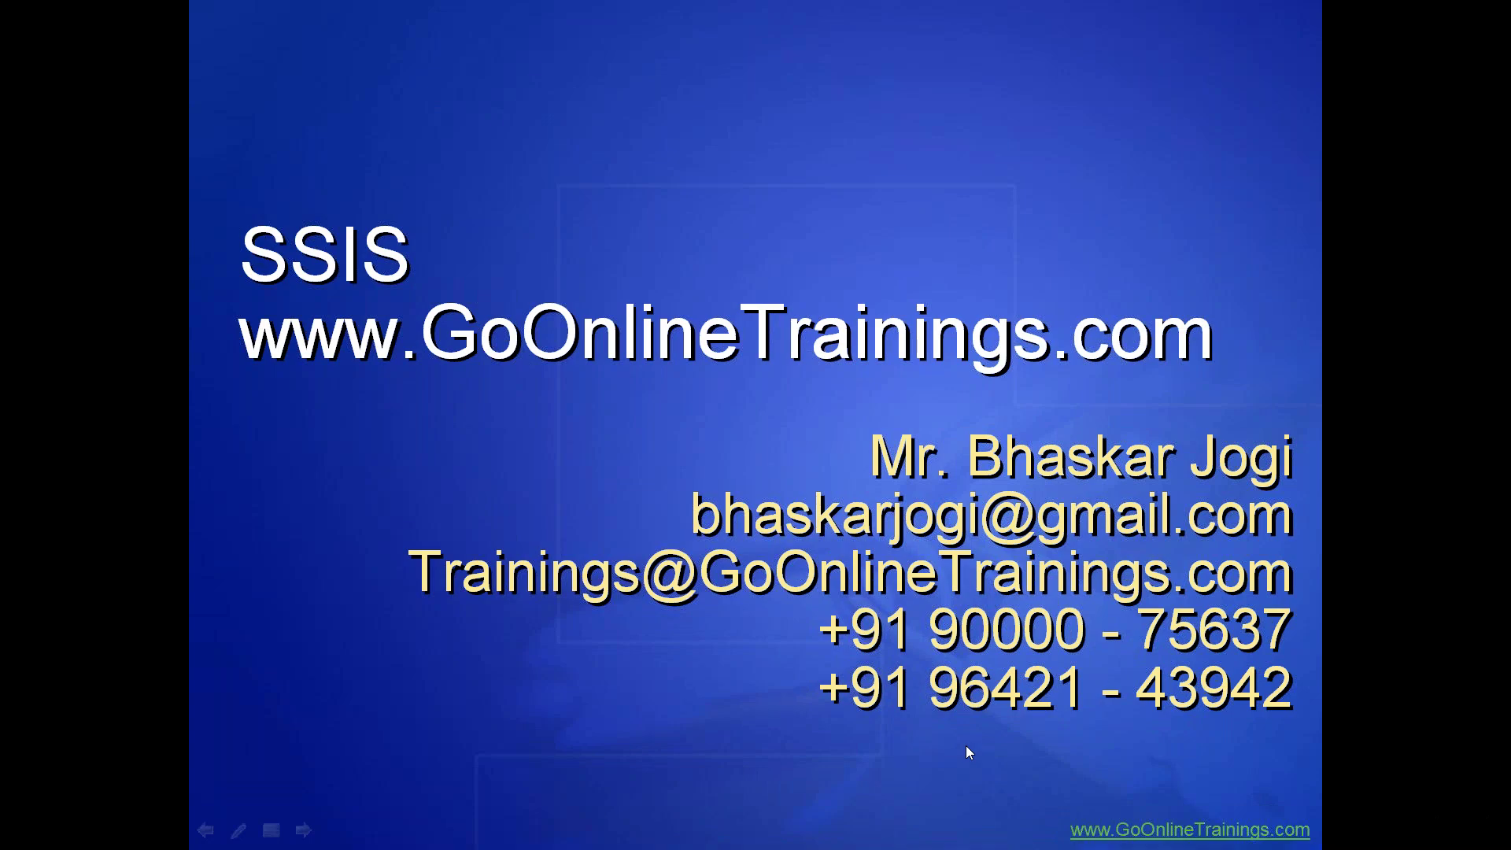